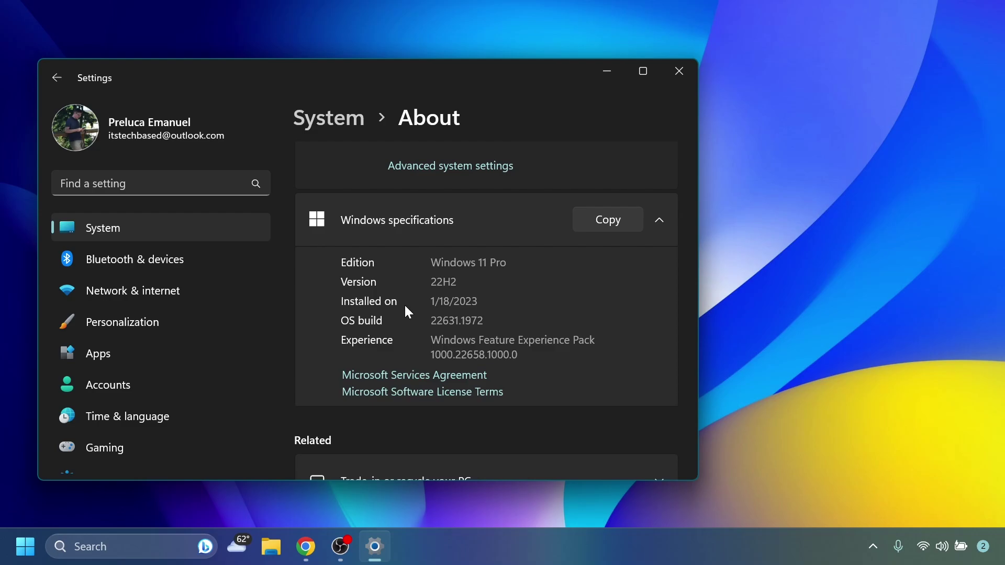
# - Close the Settings window showing the Windows 11 Pro About specifications
pyautogui.click(676, 73)
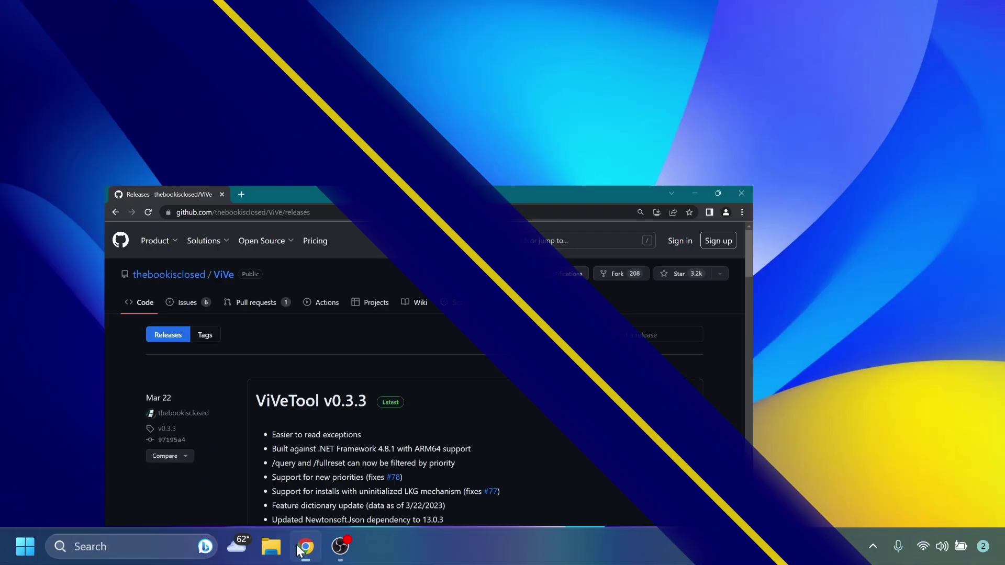
# - Scroll the ViVeTool GitHub releases page down to the Assets downloads
pyautogui.scroll(-5, 531, 283)
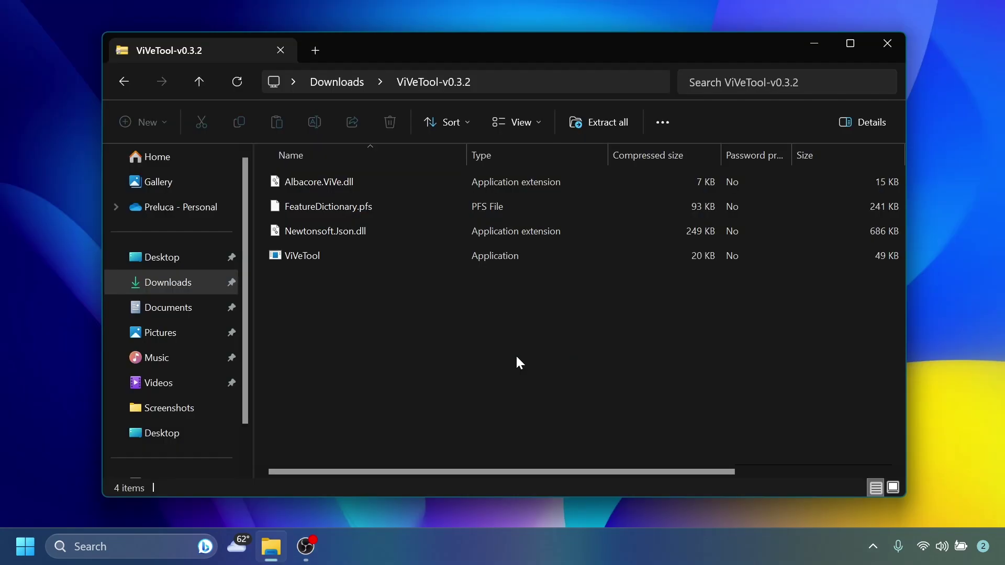
# - Set the ViVeTool archive's extraction destination to C:\Windows\System32
pyautogui.click(598, 122)
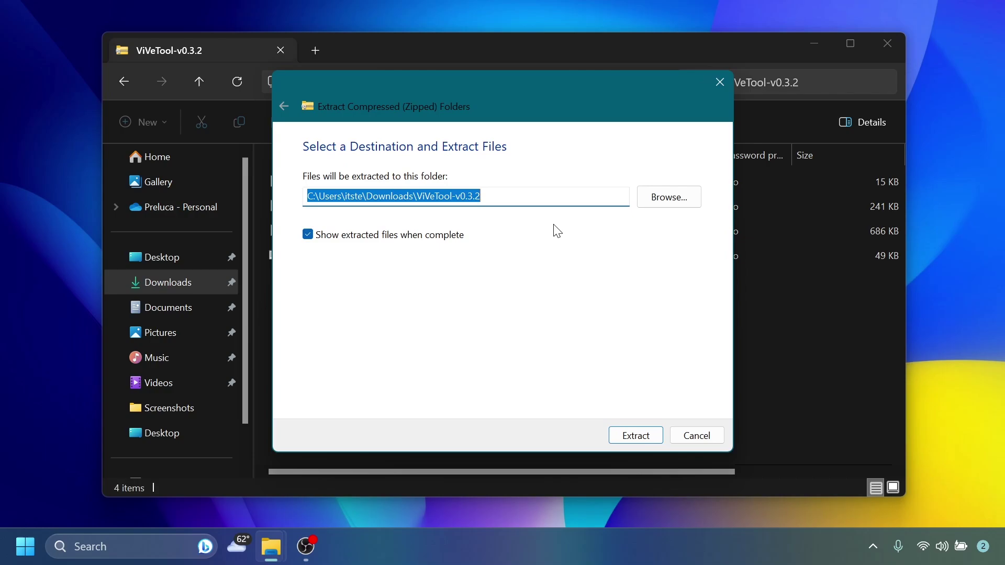
pyautogui.click(669, 198)
pyautogui.scroll(-5, 344, 303)
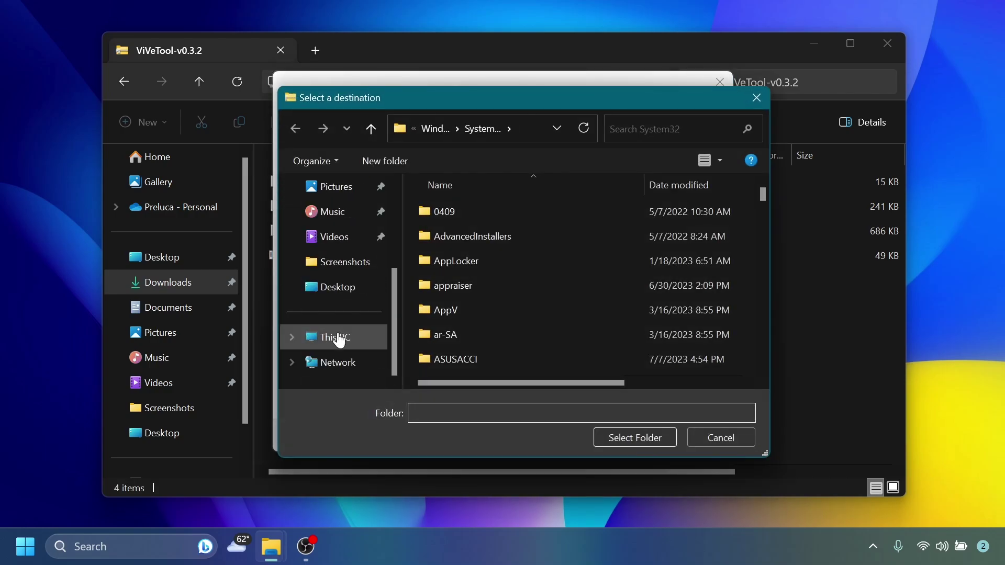
pyautogui.click(339, 338)
pyautogui.doubleClick(510, 233)
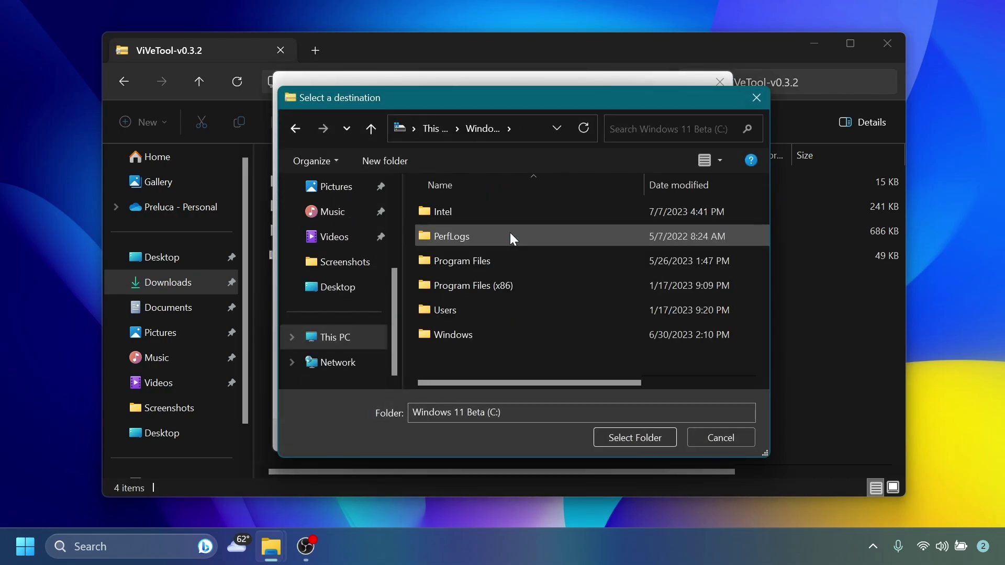
pyautogui.doubleClick(487, 327)
pyautogui.scroll(-20, 502, 291)
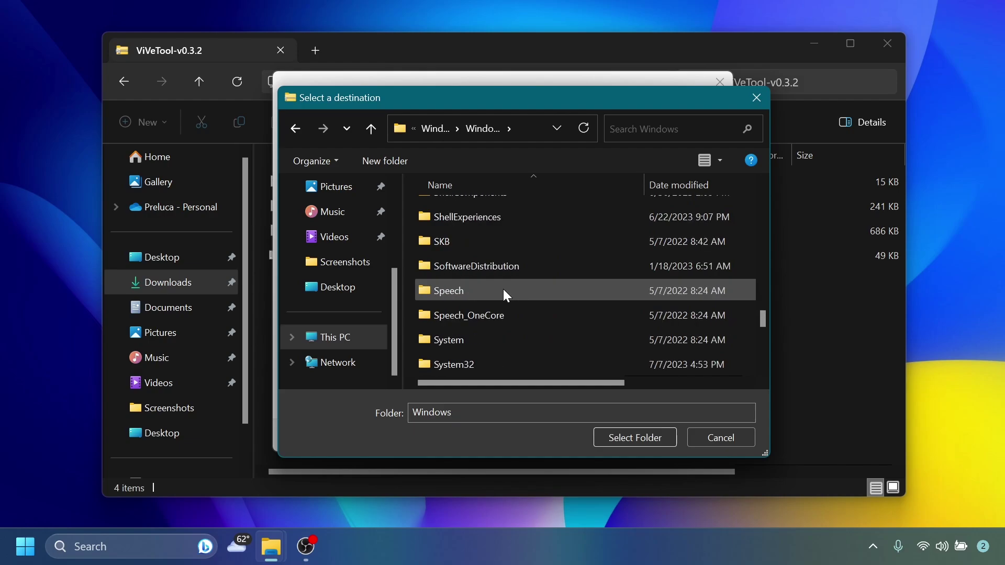
pyautogui.click(462, 365)
# - Extract into System32, replacing the existing files, and close both Explorer windows
pyautogui.click(633, 438)
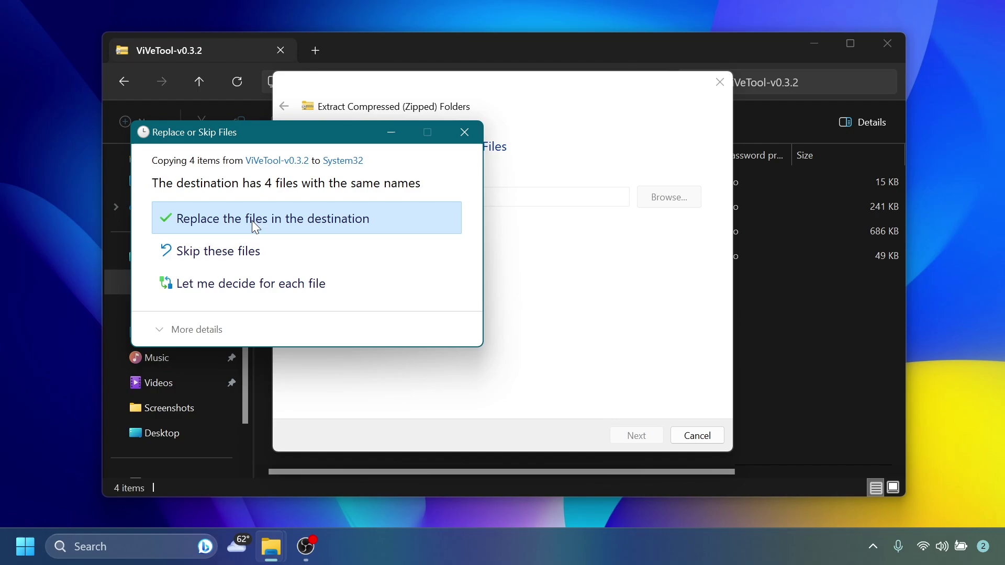
pyautogui.click(253, 220)
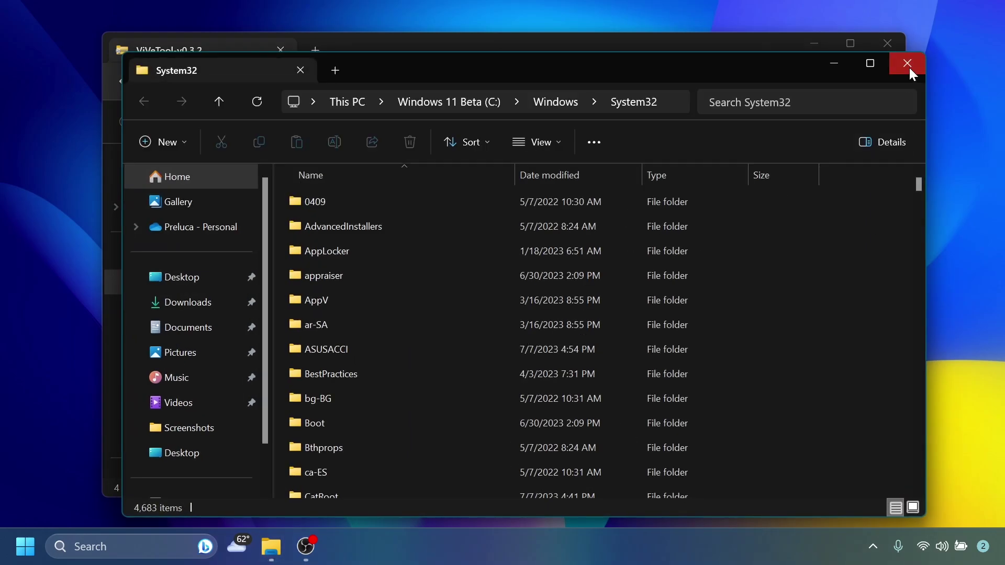
pyautogui.click(909, 68)
pyautogui.click(889, 44)
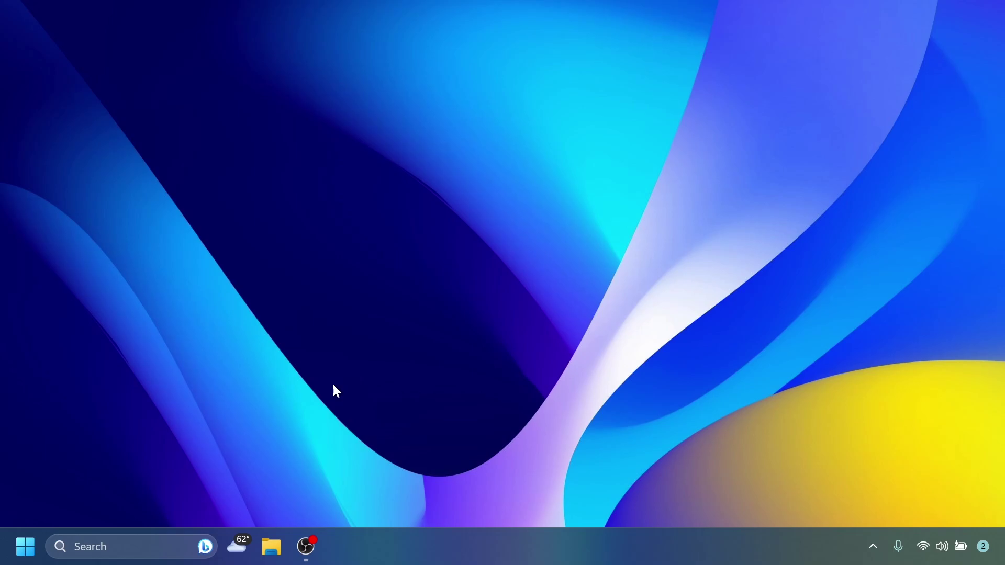
# - Launch Command Prompt as administrator via the cmd search result
pyautogui.press('super')
pyautogui.write('cmd')
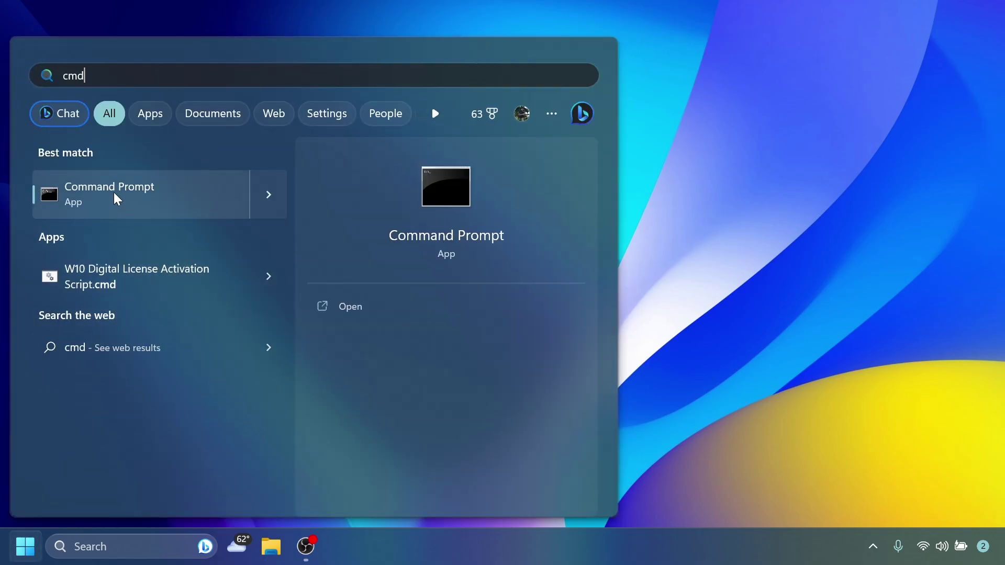
pyautogui.rightClick(172, 195)
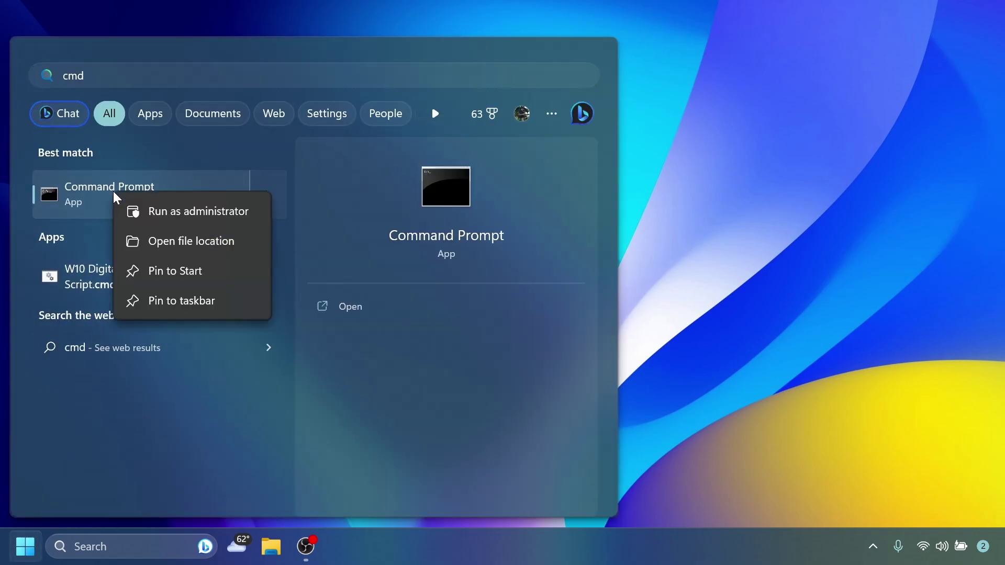
pyautogui.click(181, 212)
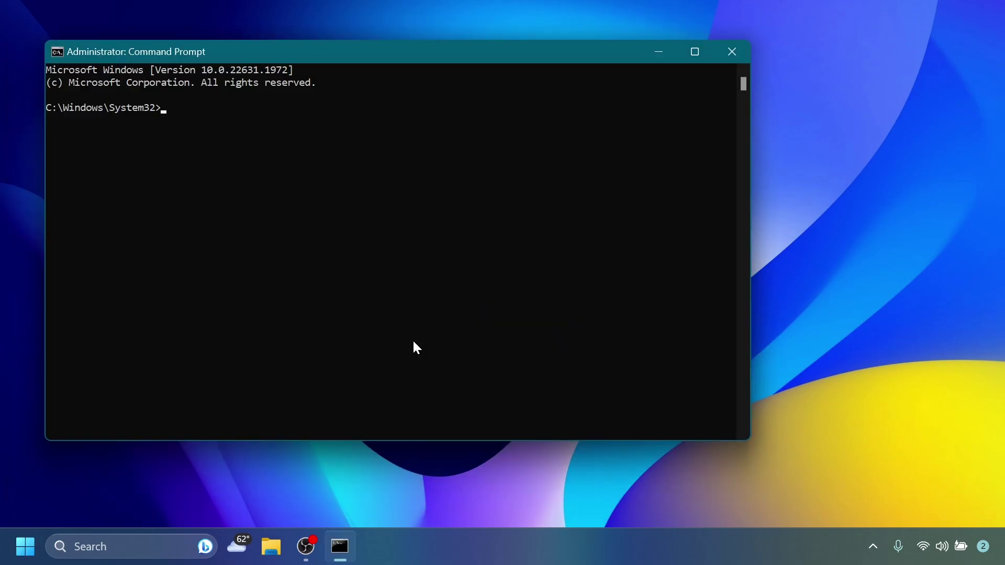
# - Bring up the Notepad list of vivetool commands and resize it beside Command Prompt
pyautogui.click(376, 546)
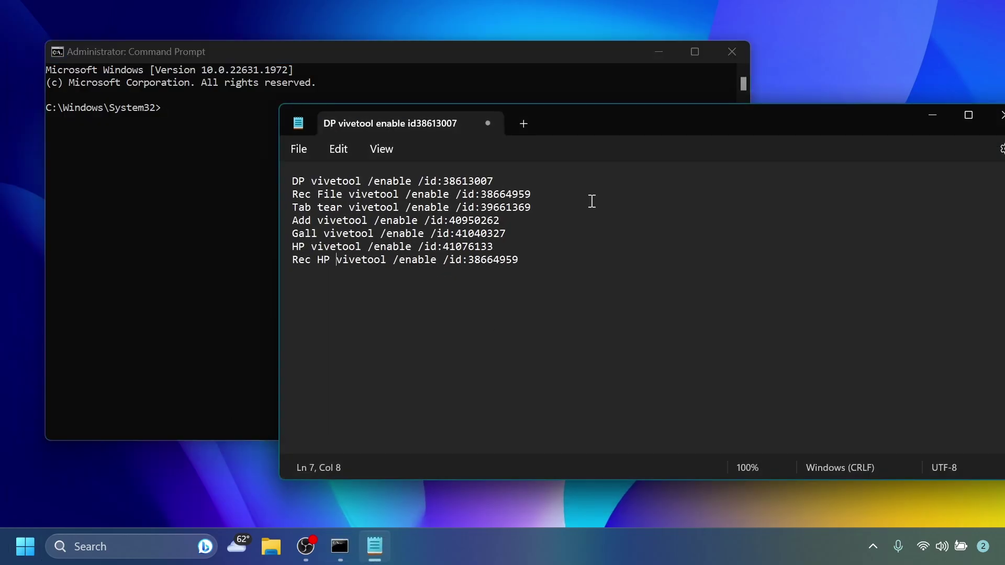
pyautogui.moveTo(280, 286); pyautogui.dragTo(613, 287)
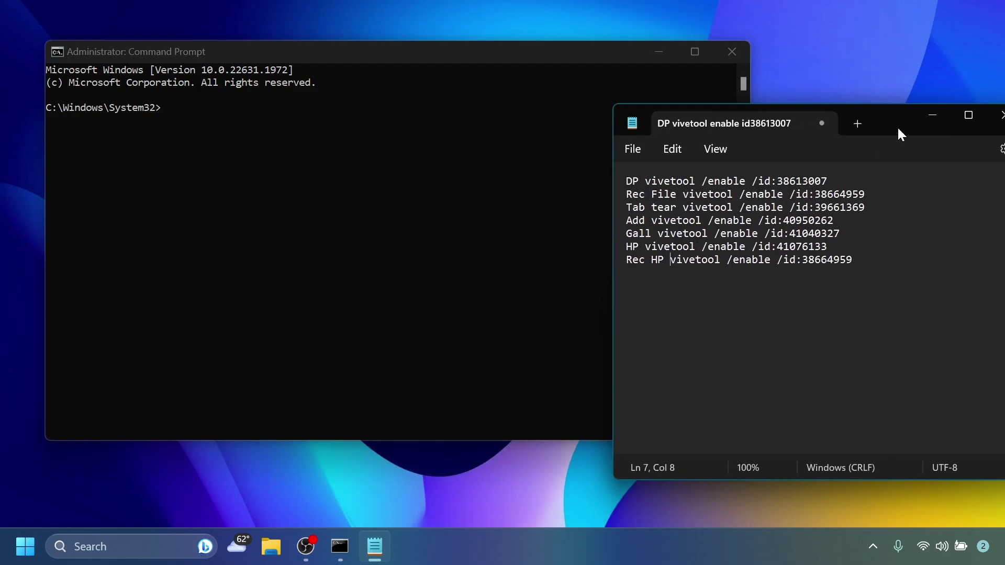
pyautogui.moveTo(898, 126); pyautogui.dragTo(834, 98)
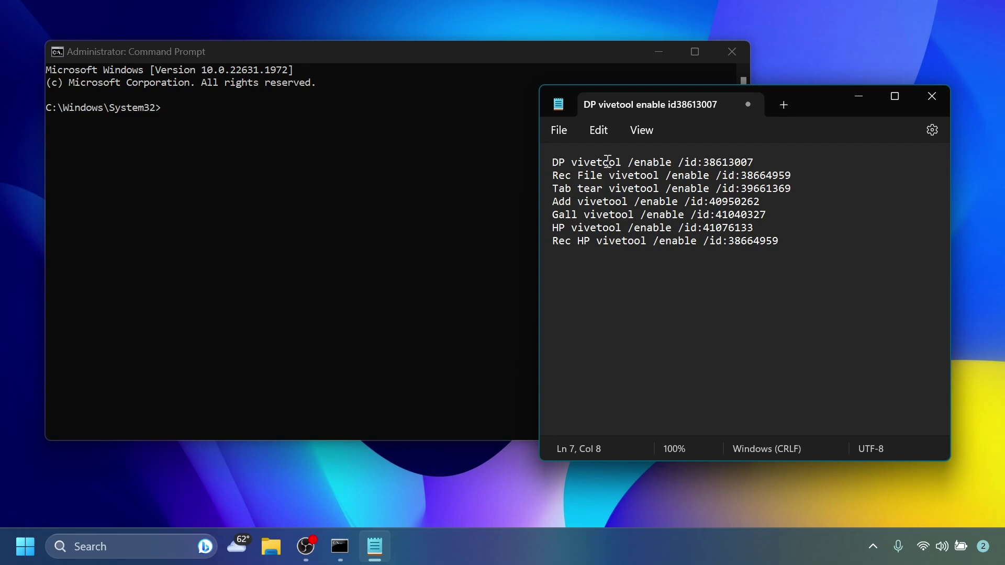
# - Run vivetool /enable for feature IDs 38613007 and 38664959 in Command Prompt
pyautogui.moveTo(571, 164); pyautogui.dragTo(754, 163)
pyautogui.hotkey('ctrl', 'c')
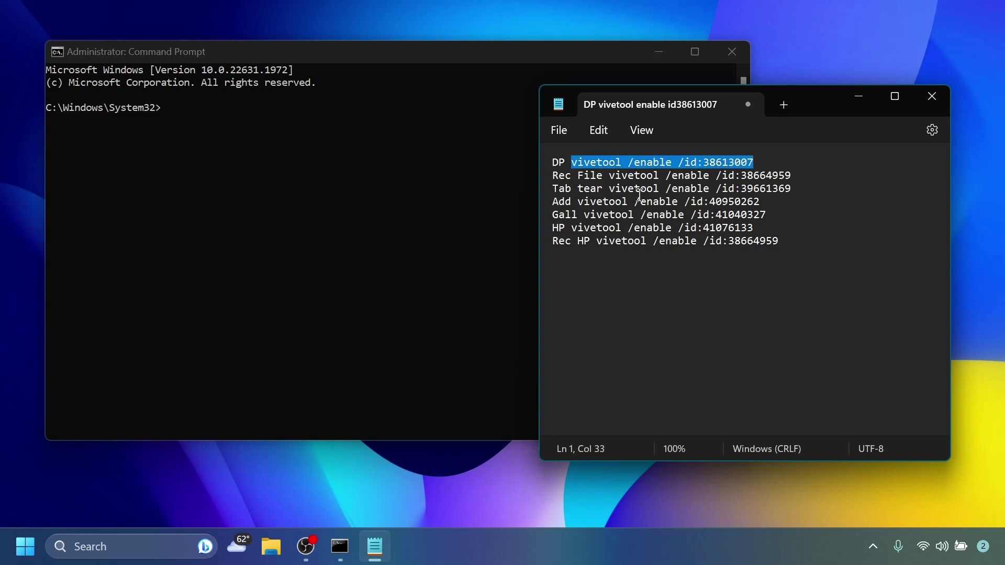
pyautogui.click(199, 184)
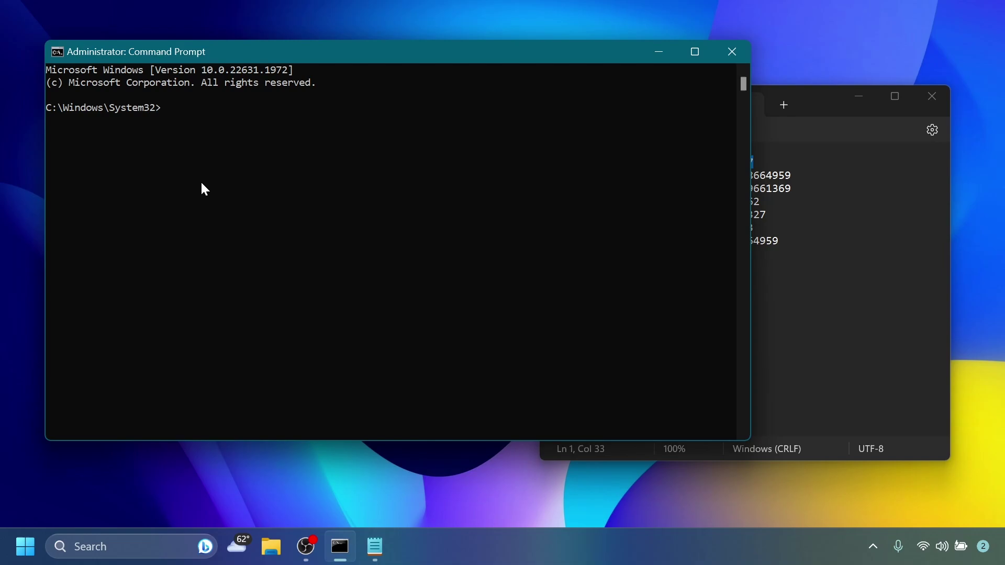
pyautogui.hotkey('ctrl', 'v')
pyautogui.press('Return')
pyautogui.click(810, 105)
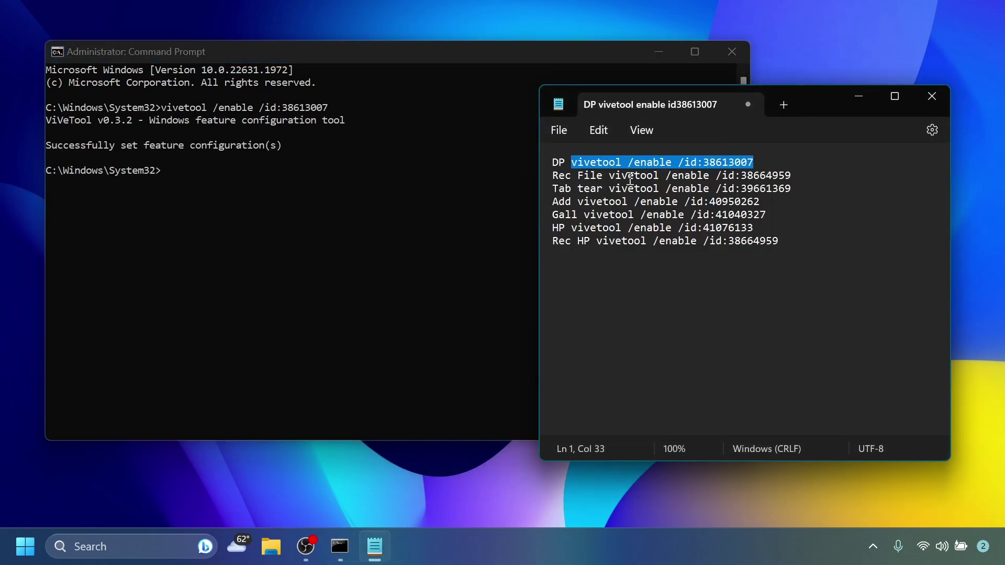
pyautogui.moveTo(609, 175); pyautogui.dragTo(803, 175)
pyautogui.hotkey('ctrl', 'c')
pyautogui.click(250, 217)
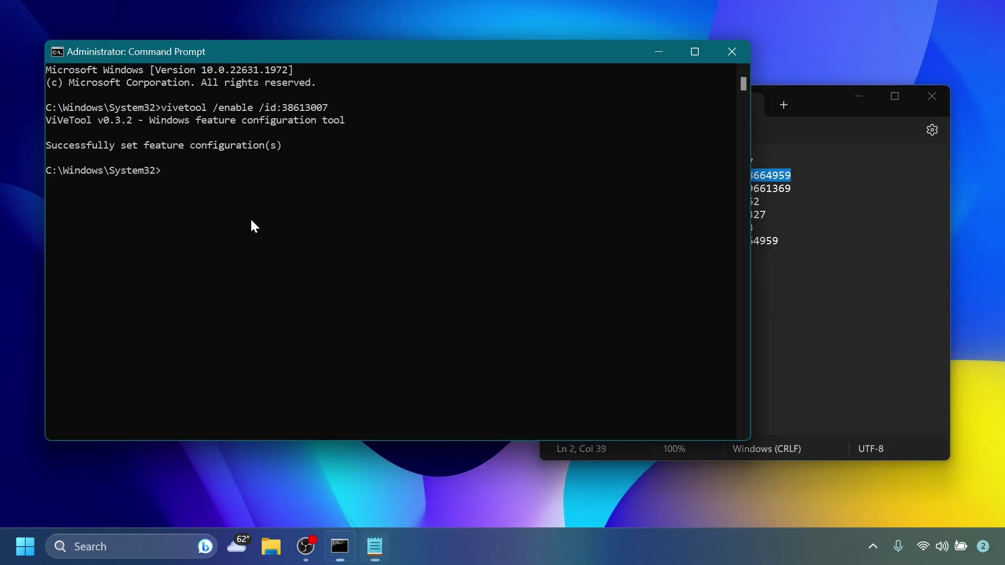
pyautogui.hotkey('ctrl', 'v')
pyautogui.press('Return')
# - Run vivetool /enable for the Tab tear ID 39661369 and the Add ID 40950262
pyautogui.click(814, 269)
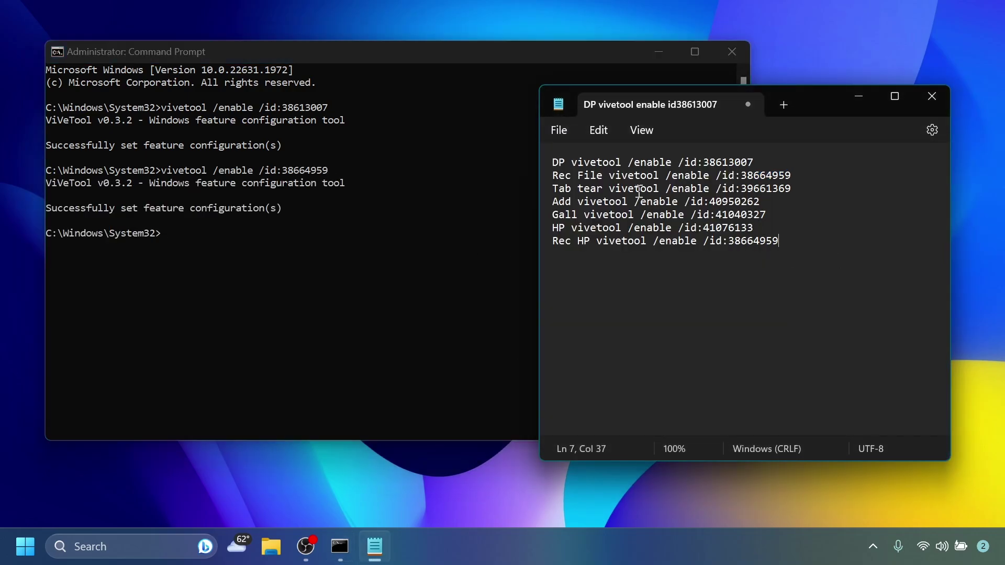
pyautogui.moveTo(609, 190); pyautogui.dragTo(792, 190)
pyautogui.hotkey('ctrl', 'c')
pyautogui.click(281, 262)
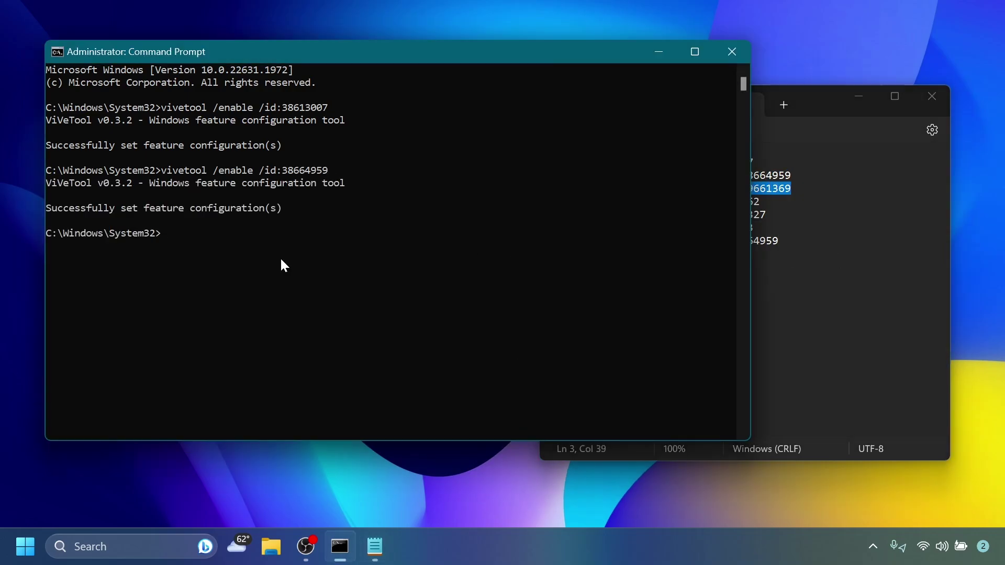
pyautogui.hotkey('ctrl', 'v')
pyautogui.press('Return')
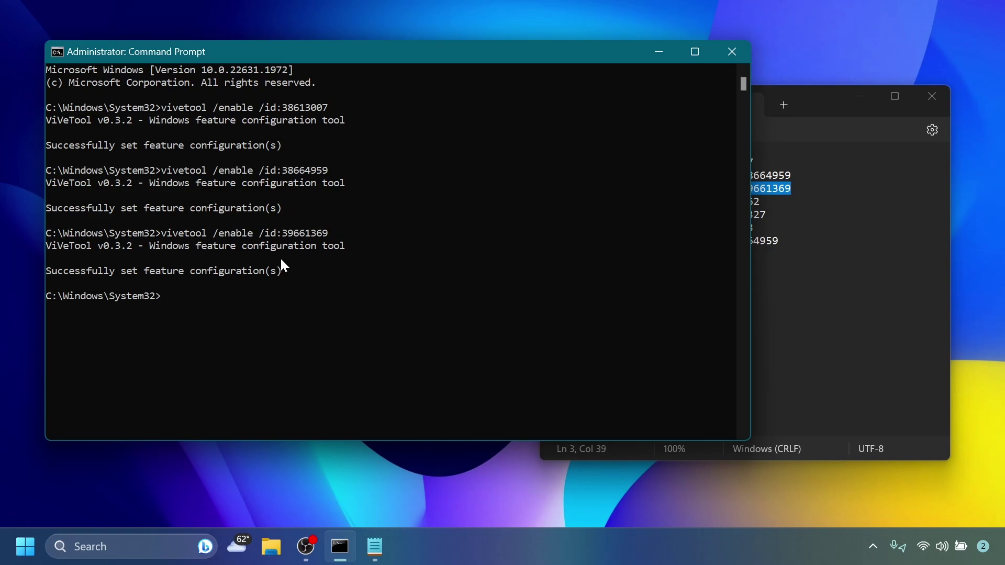
pyautogui.click(801, 201)
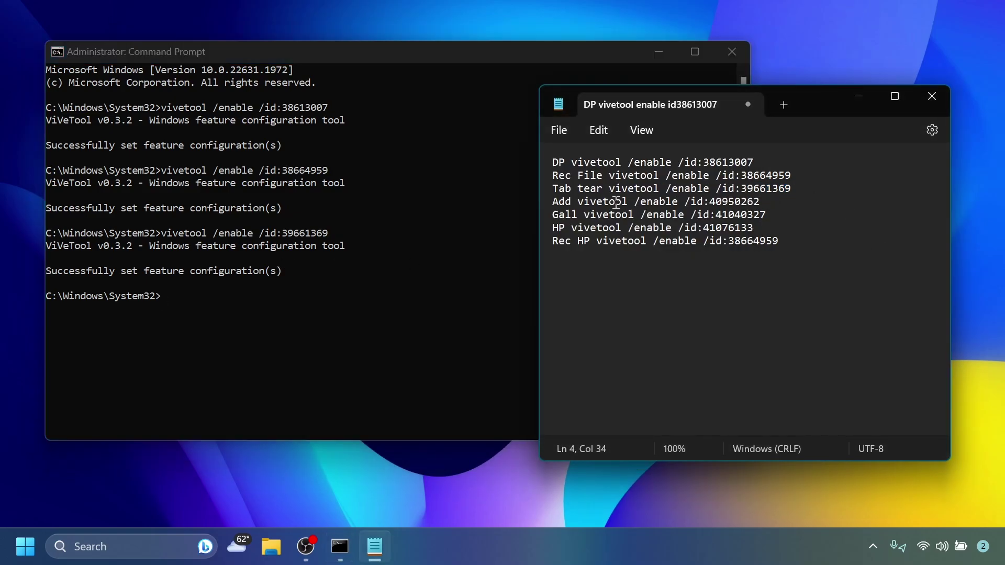
pyautogui.rightClick(307, 274)
pyautogui.press('Return')
# - Run vivetool /enable for IDs 41040327, 41076133 and the Rec HP 38664959
pyautogui.click(789, 274)
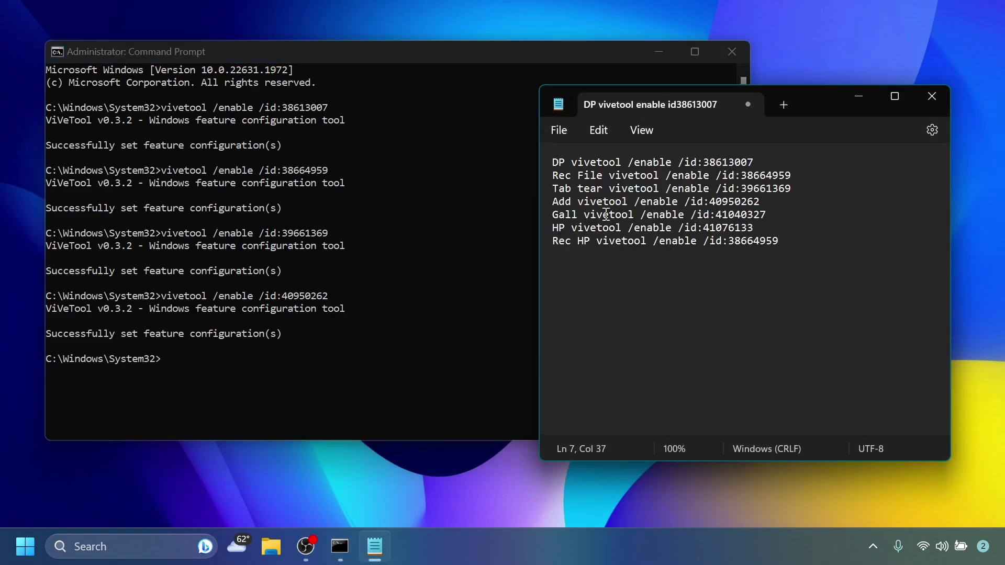
pyautogui.moveTo(584, 214); pyautogui.dragTo(768, 215)
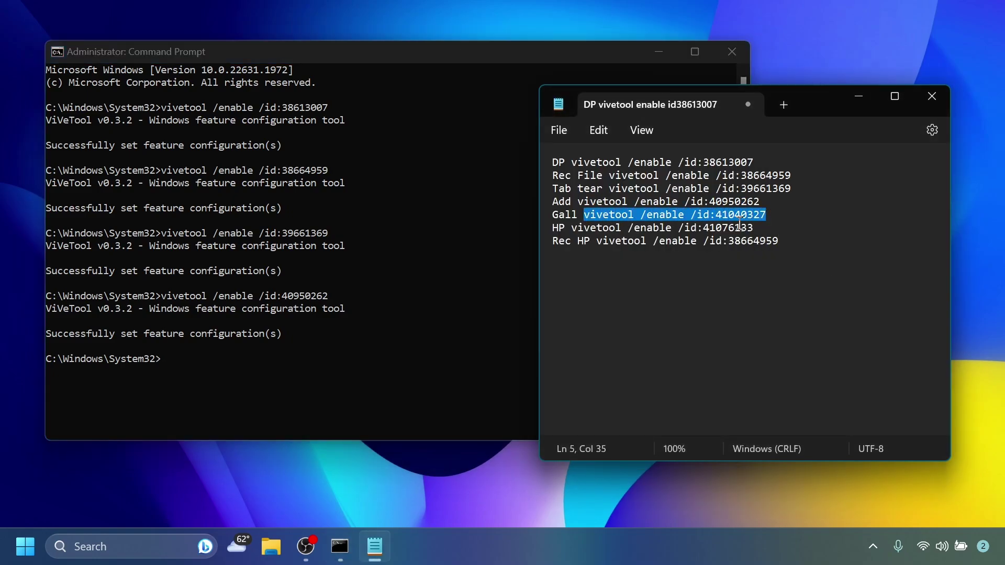
pyautogui.hotkey('ctrl', 'c')
pyautogui.rightClick(347, 347)
pyautogui.press('Return')
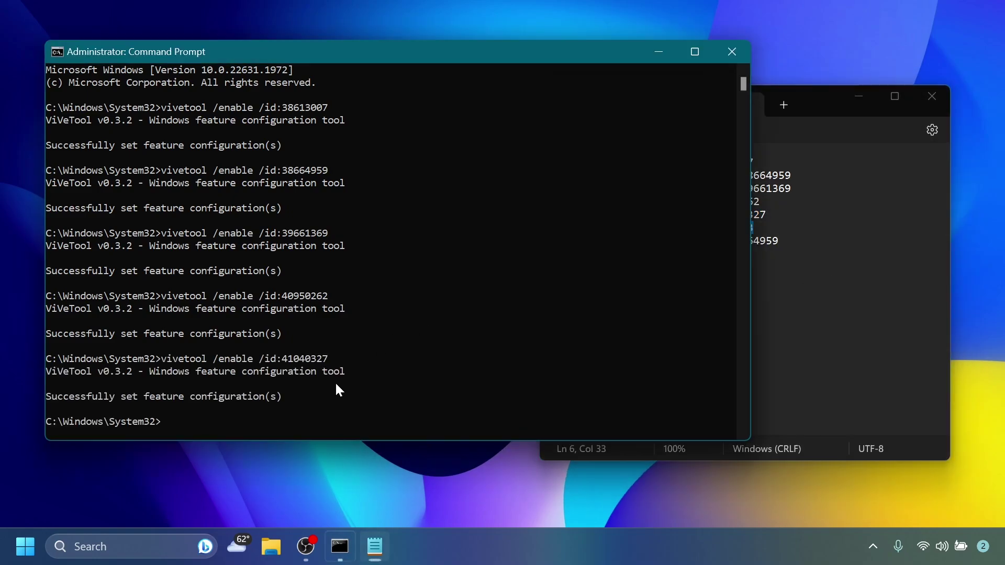
pyautogui.rightClick(385, 373)
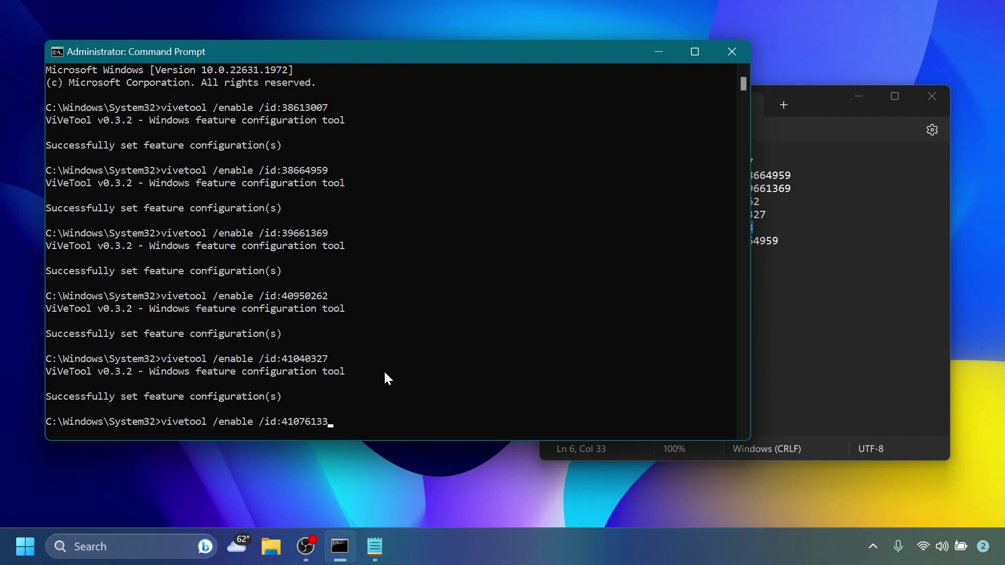
pyautogui.press('Return')
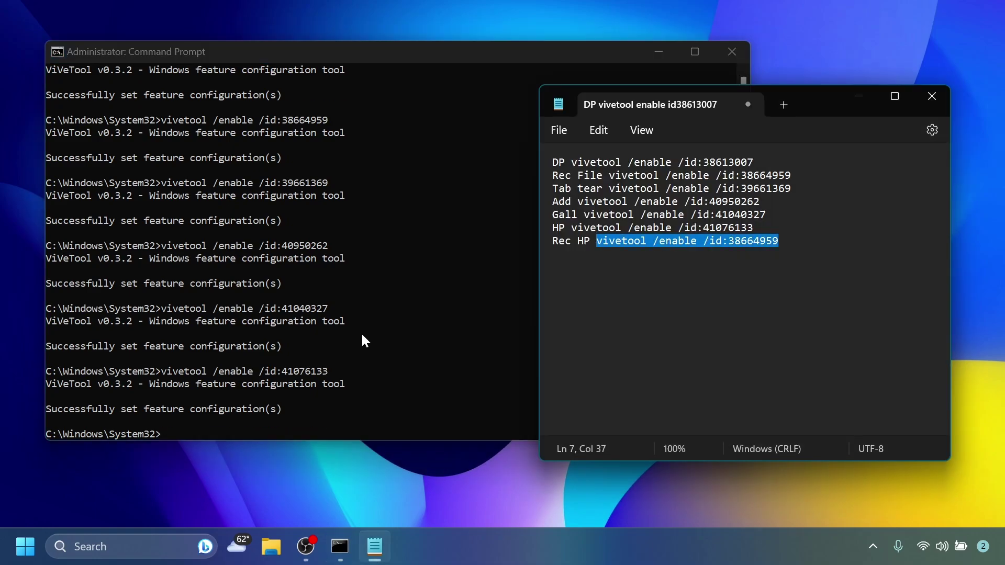
pyautogui.hotkey('ctrl', 'c')
pyautogui.rightClick(361, 333)
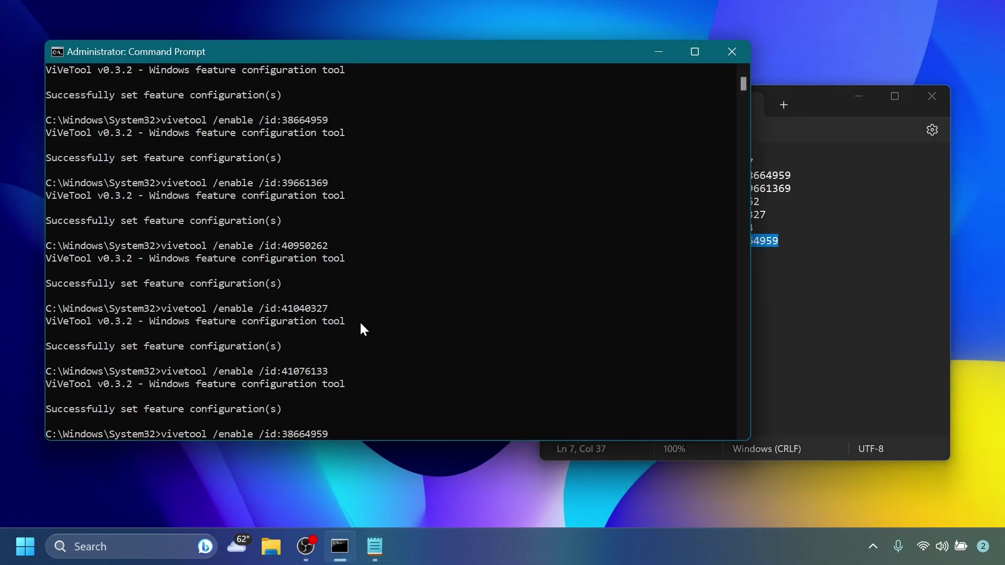
pyautogui.press('Return')
pyautogui.scroll(3, 503, 235)
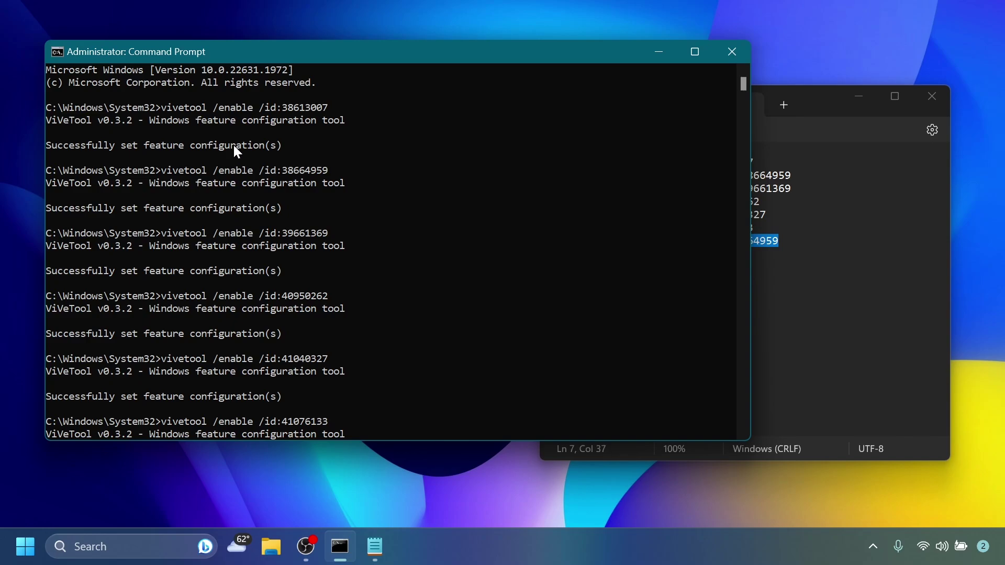
# - Close Command Prompt, close Notepad without saving, and launch File Explorer from the taskbar
pyautogui.click(732, 52)
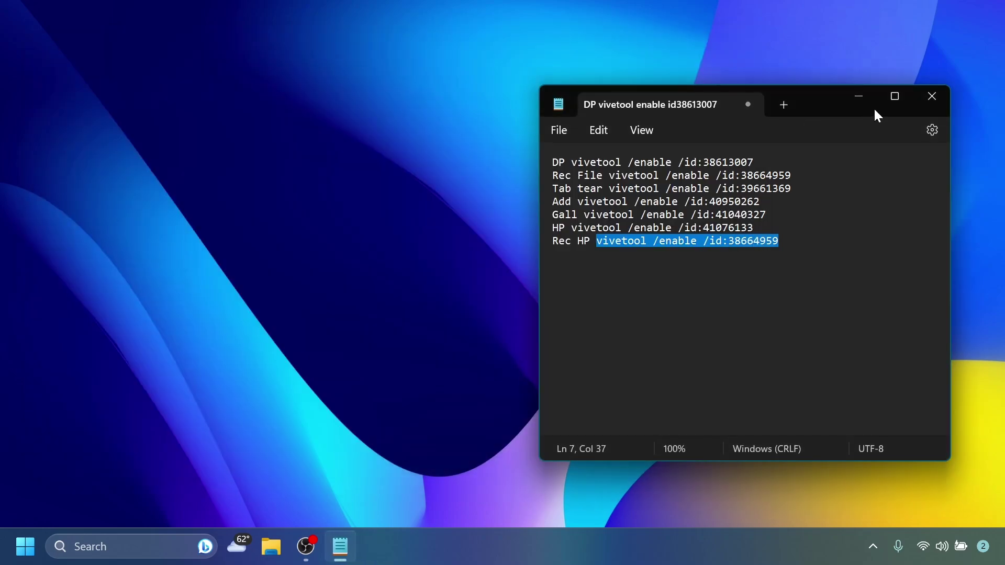
pyautogui.hotkey('alt', 'F4')
pyautogui.click(733, 318)
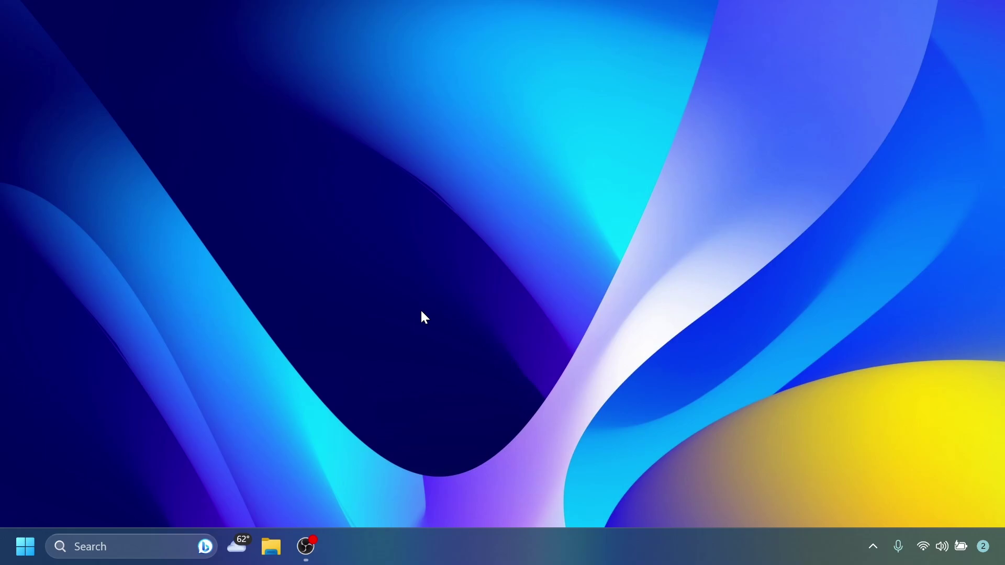
pyautogui.click(273, 556)
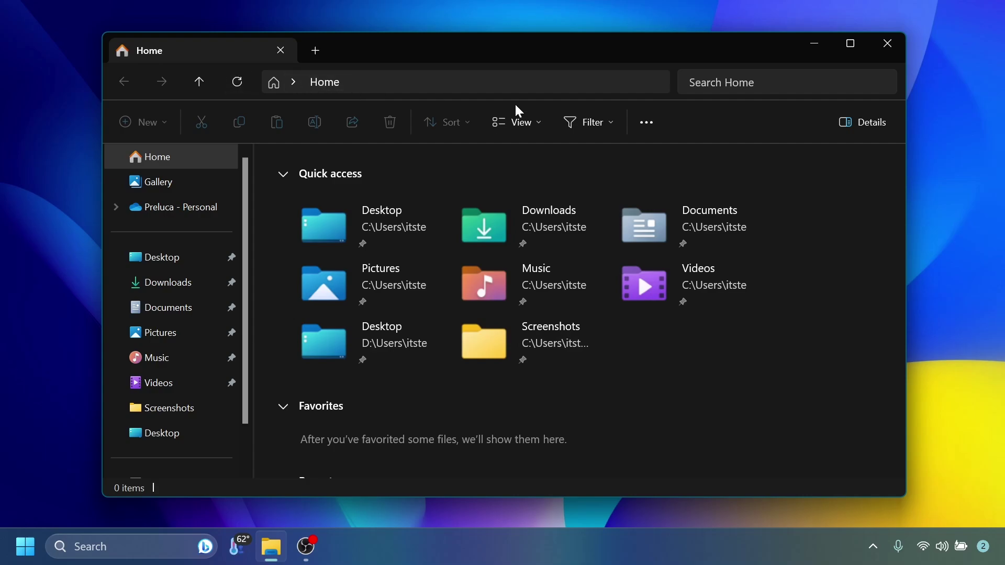
# - Turn on the Details pane from See more, browse Pictures, then go back to Home
pyautogui.click(647, 124)
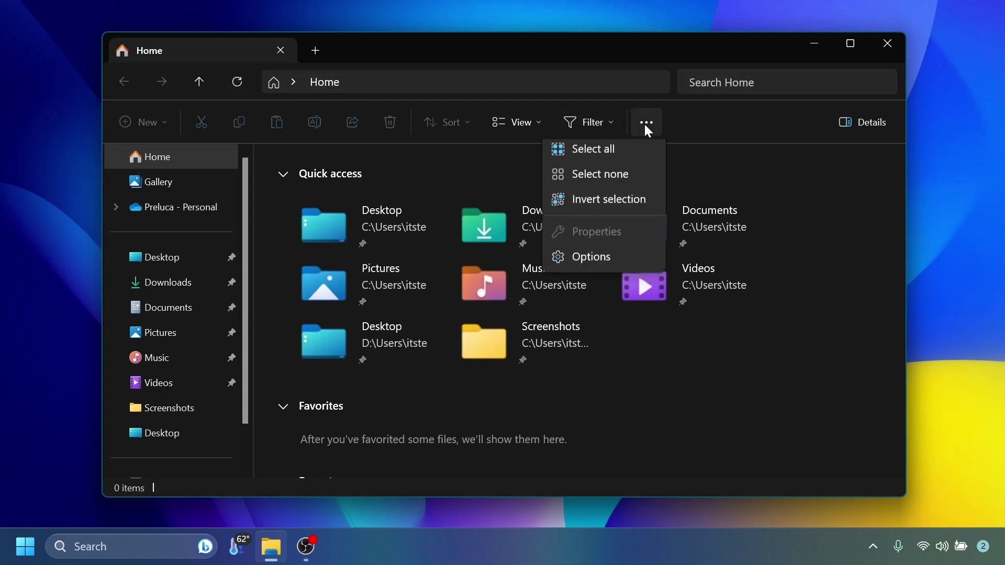
pyautogui.click(859, 124)
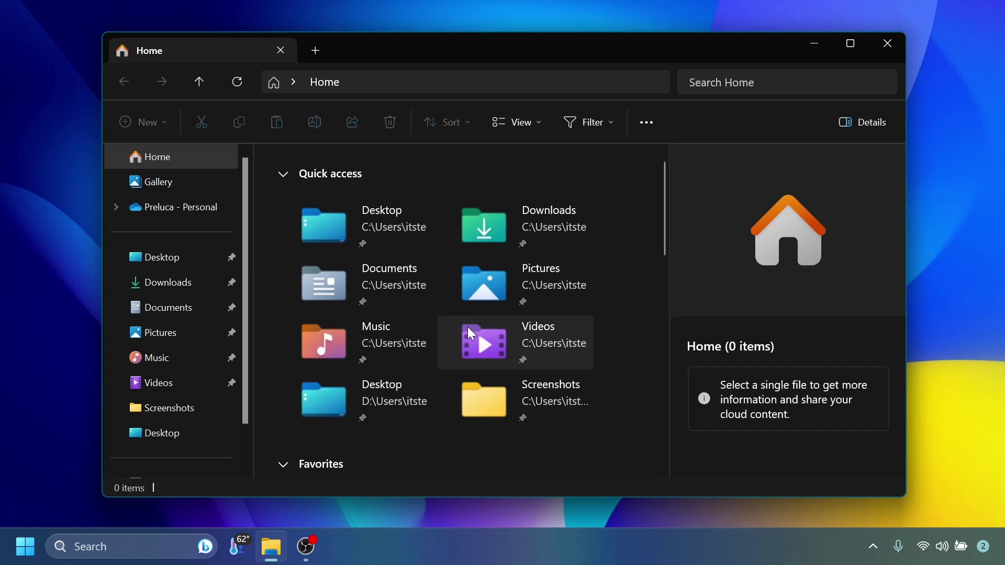
pyautogui.click(160, 332)
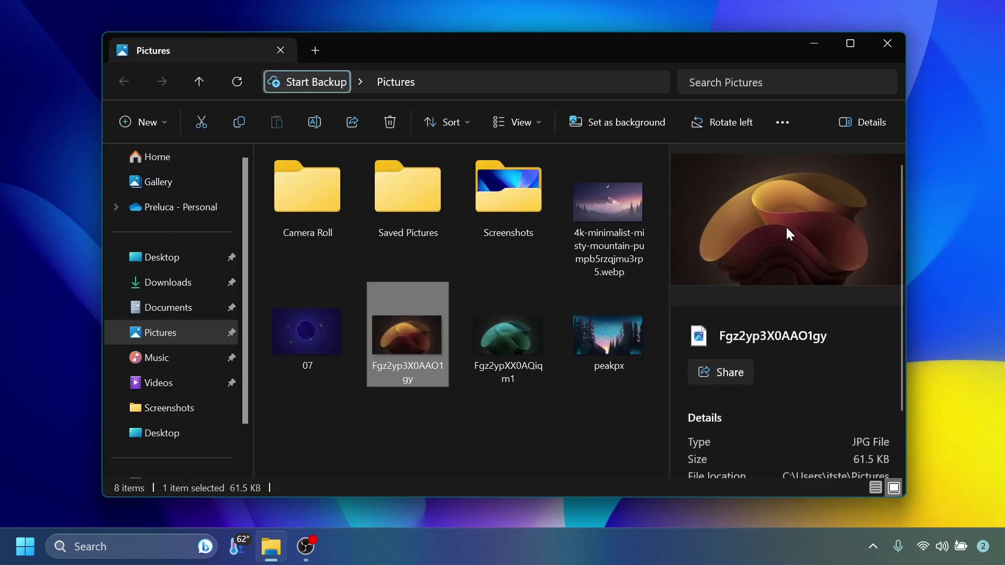
pyautogui.click(158, 159)
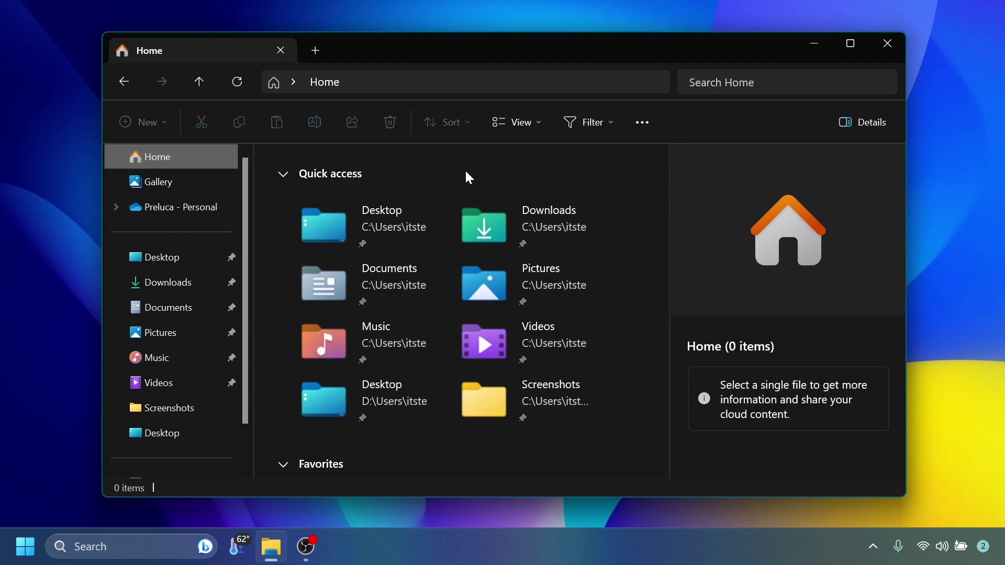
# - View the Gallery, then open a new Home tab and drag it into its own window
pyautogui.click(183, 181)
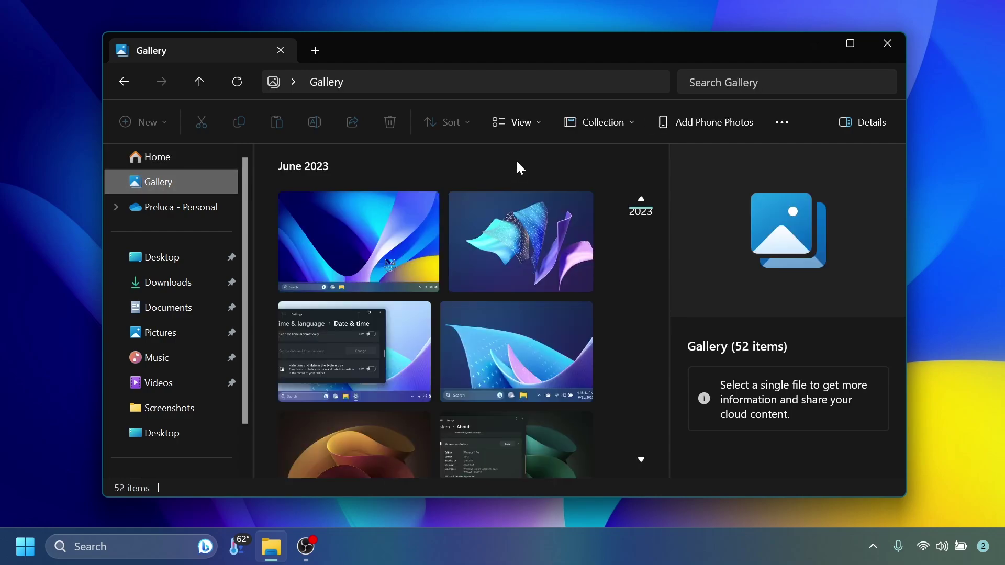
pyautogui.click(316, 51)
pyautogui.moveTo(317, 51); pyautogui.dragTo(351, 48)
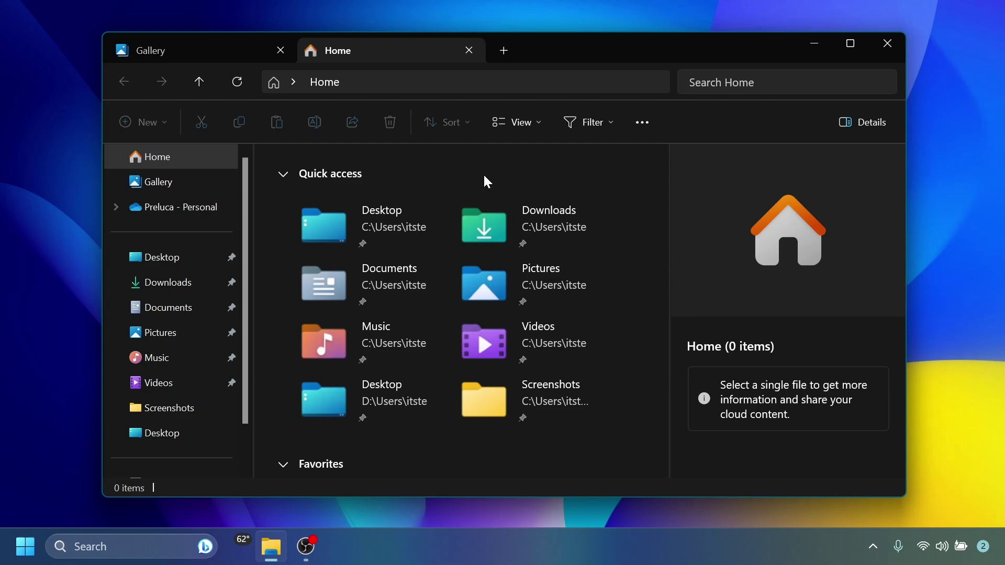
pyautogui.hotkey('alt', 'F4')
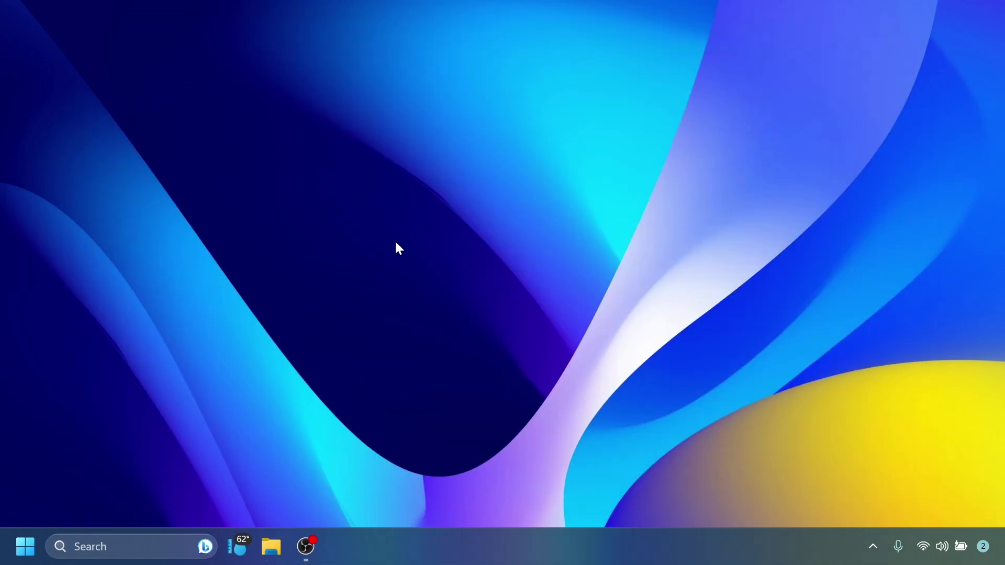